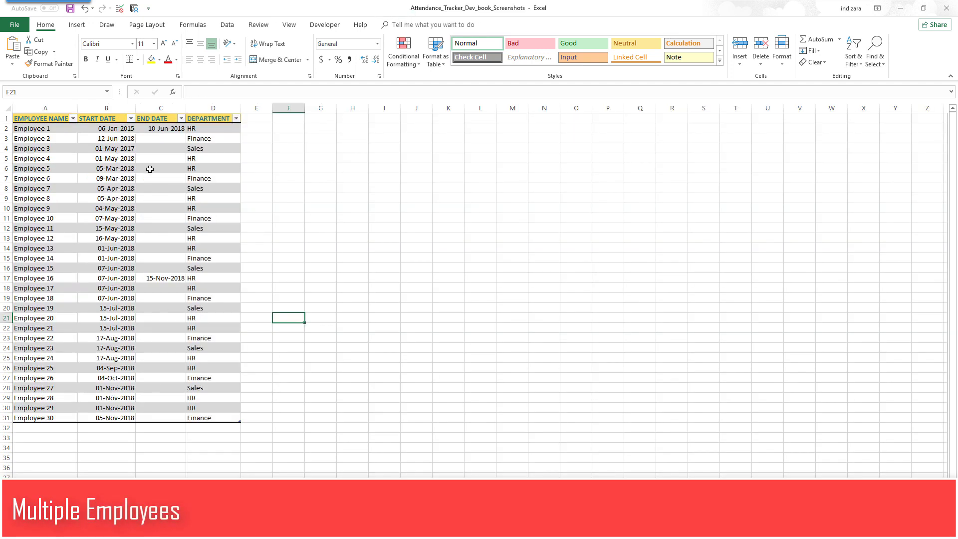
Step: Highlight the employee names in column A, then clear the selection
left_click_drag(38, 139, 54, 408)
left_click(297, 276)
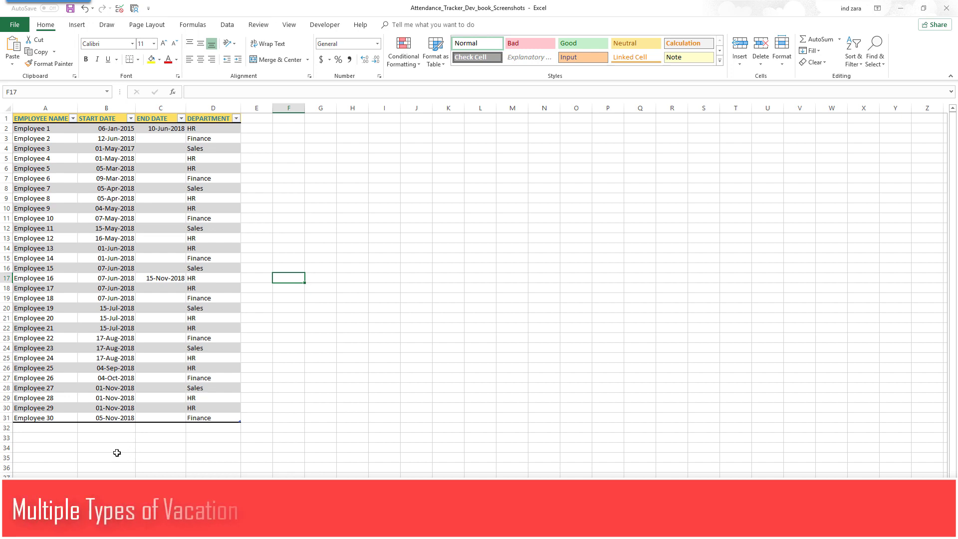
Step: On the Settings sheet select the Sick vacation type, then move to the Vacation leave log
key("ctrl+Page_Up")
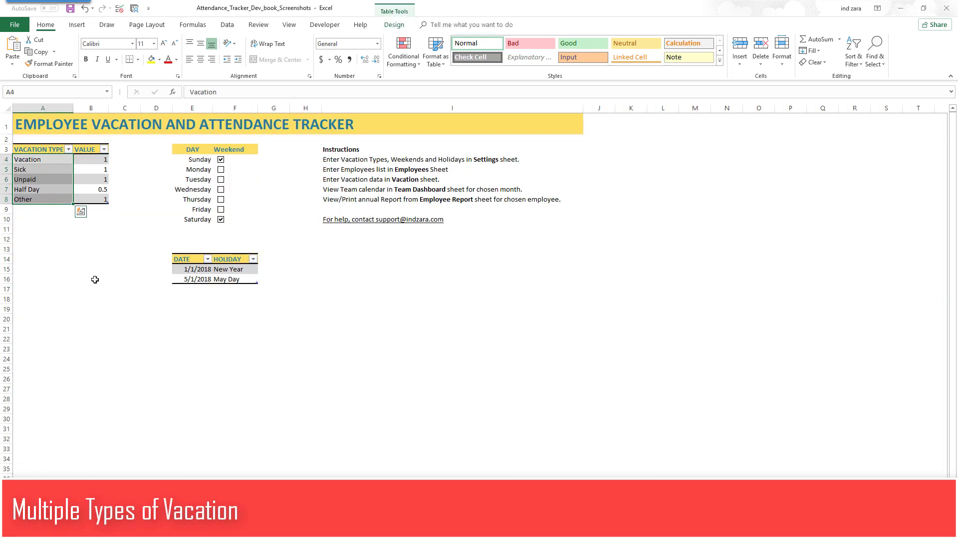
left_click(39, 171)
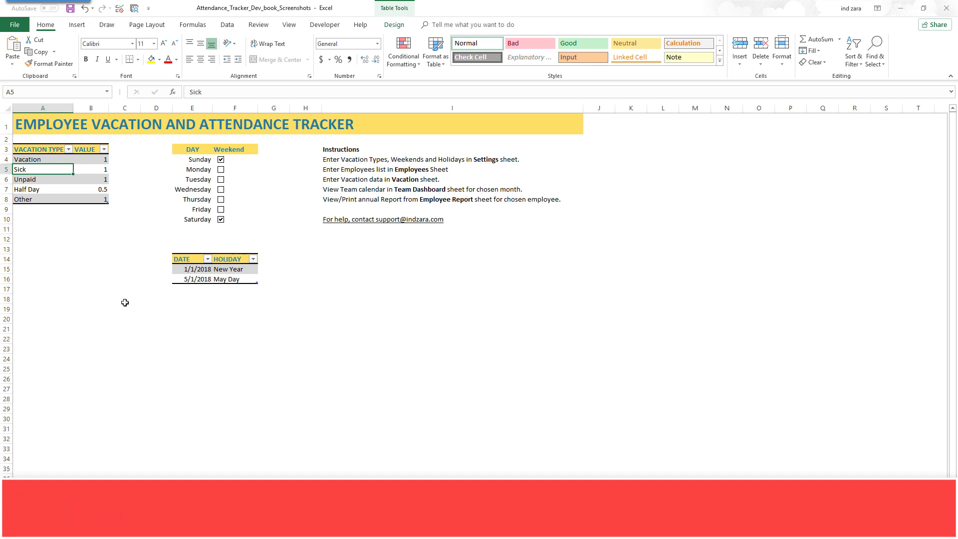
left_click(140, 483)
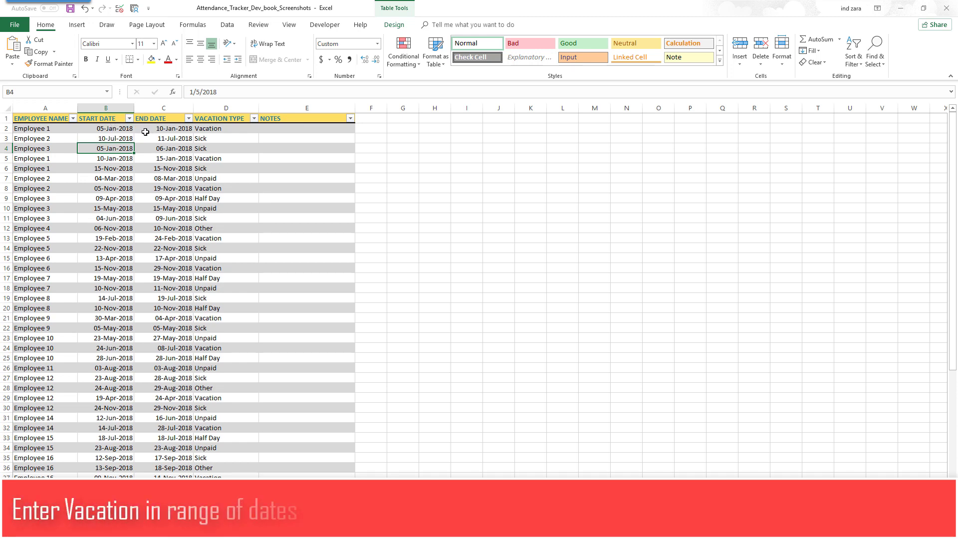
left_click_drag(107, 128, 147, 129)
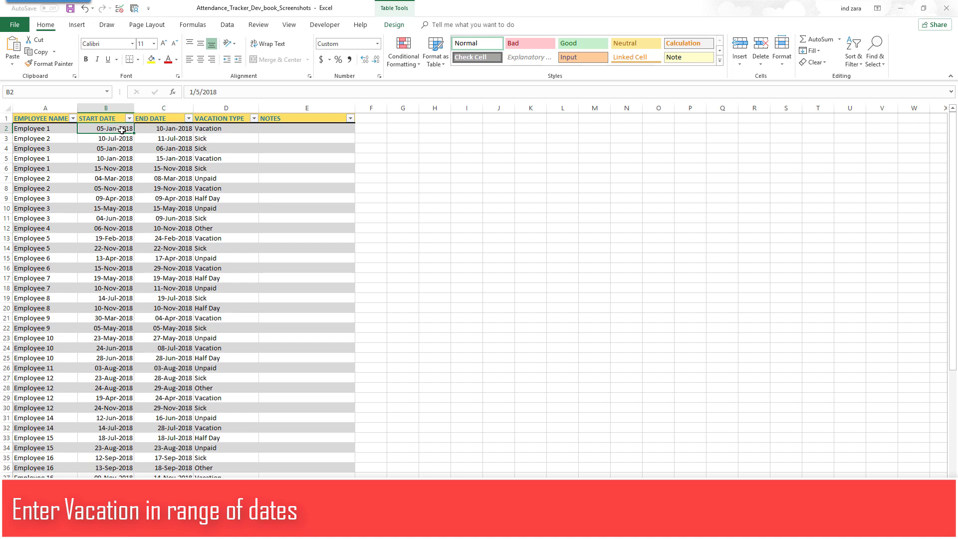
left_click(167, 129)
left_click(220, 130)
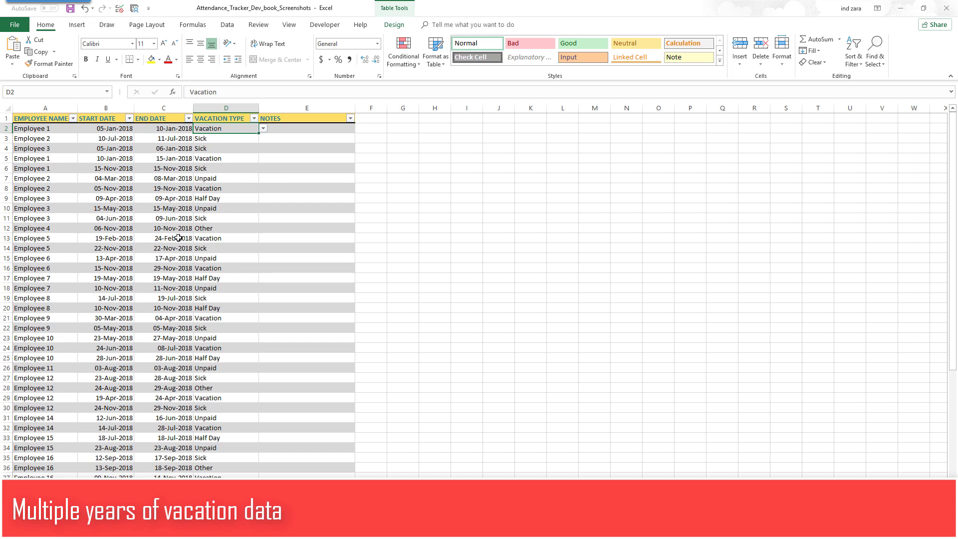
Step: Select the 09-Jun-2018 end date and scroll to the Vacation table's end and back
left_click(144, 221)
scroll(143, 221, "down", 5)
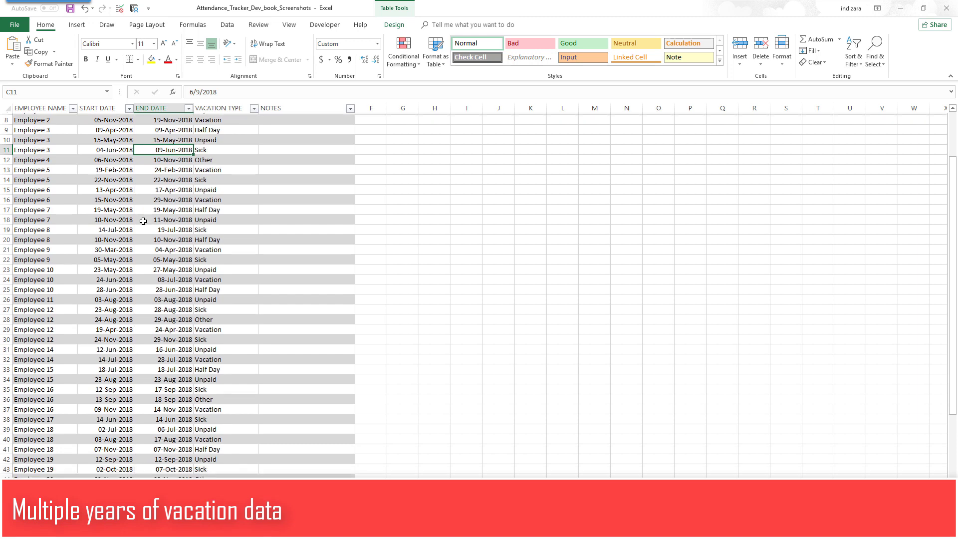
scroll(144, 221, "down", 7)
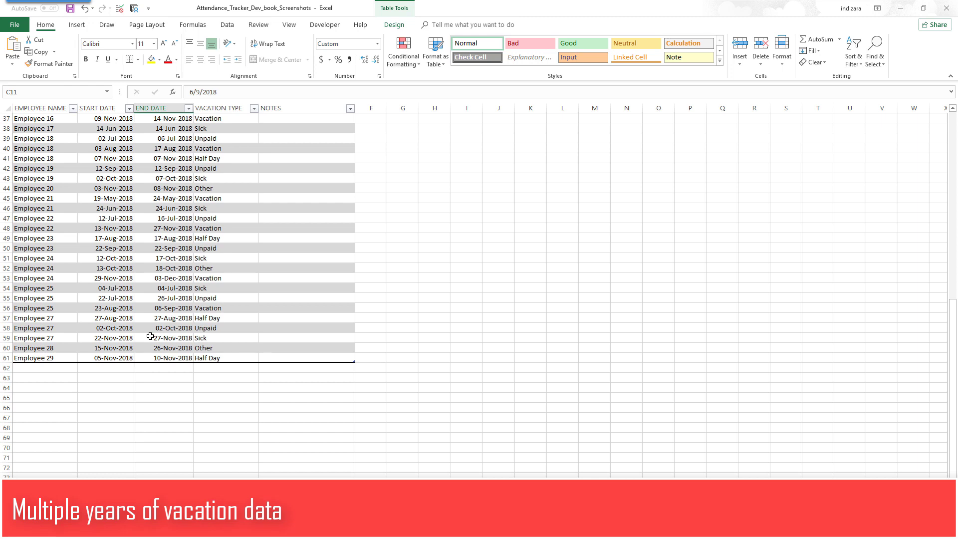
scroll(150, 336, "up", 9)
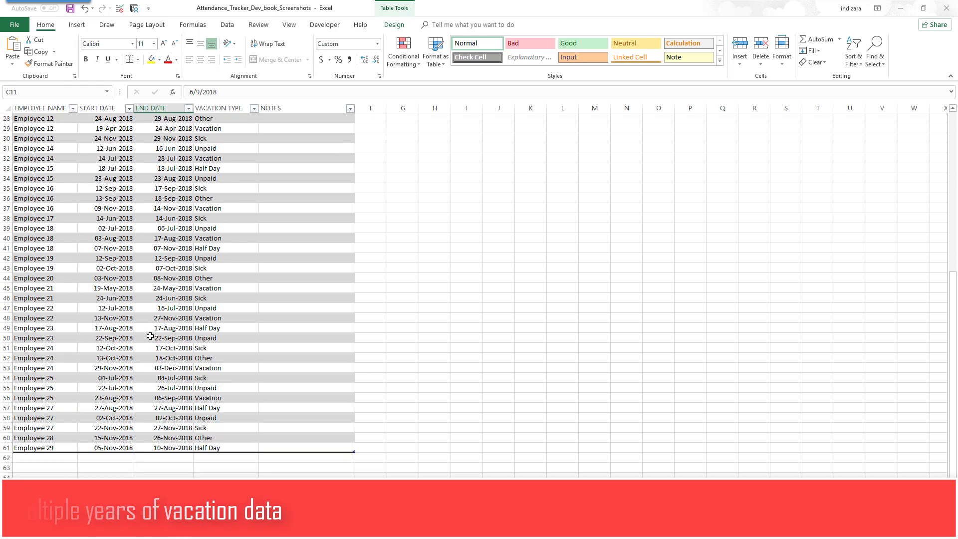
scroll(150, 336, "up", 3)
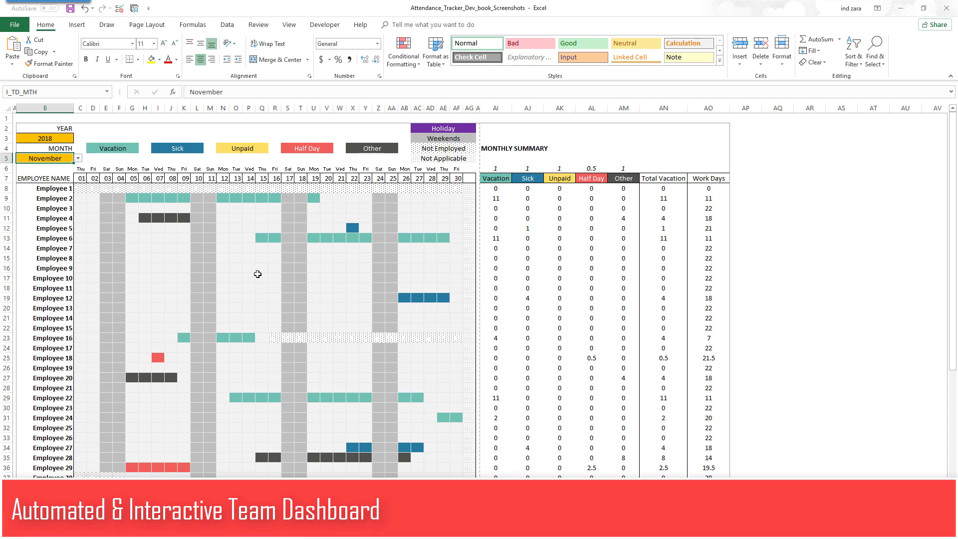
Step: Switch the dashboard's MONTH selection to August, then back to November
left_click(78, 158)
left_click(44, 178)
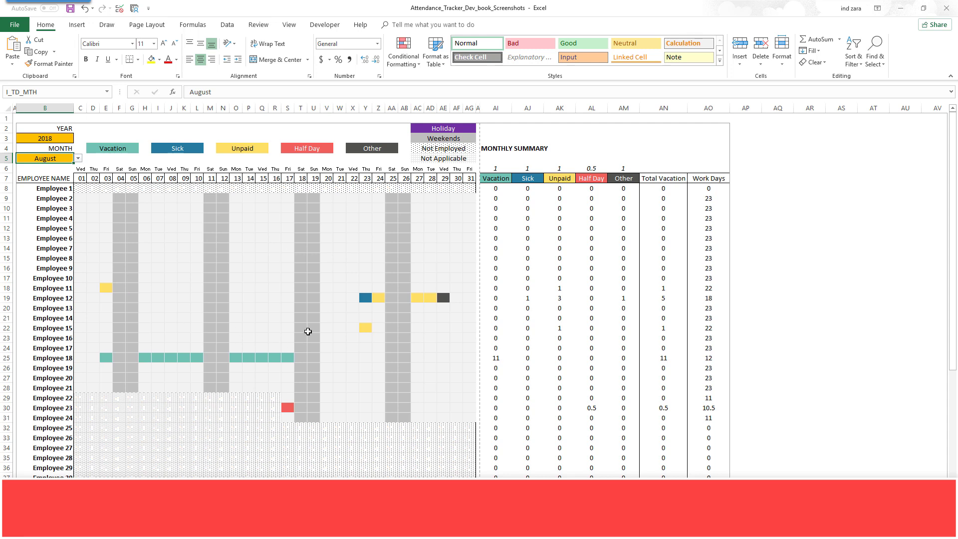
left_click(79, 159)
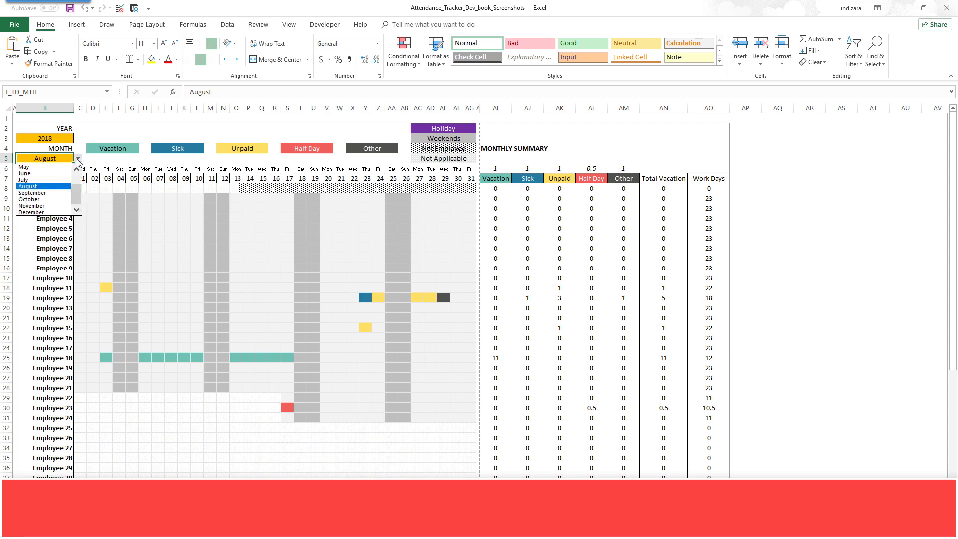
left_click(64, 206)
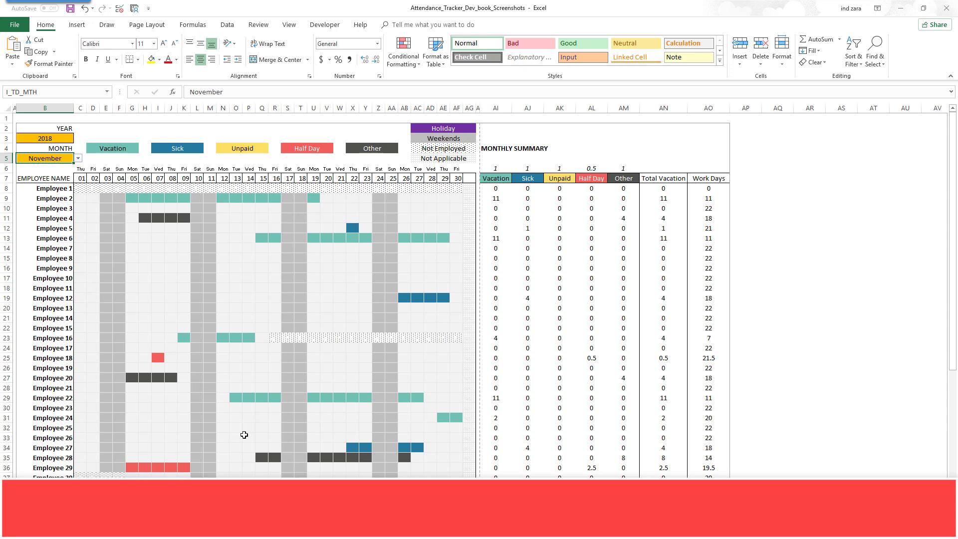
Step: On the Employee Report sheet, pick Employee 4 from the employee dropdown
key("ctrl+Page_Down")
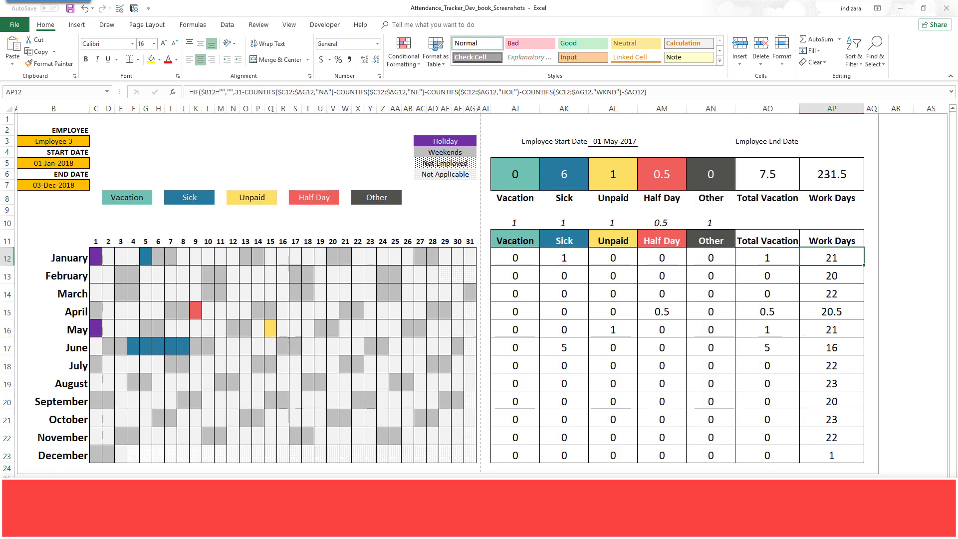
left_click(86, 142)
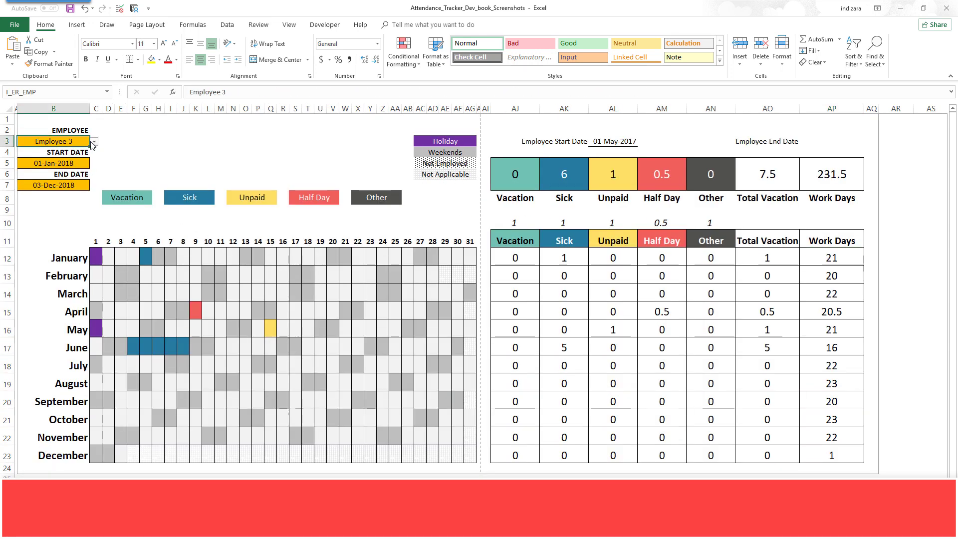
left_click(94, 143)
left_click(30, 158)
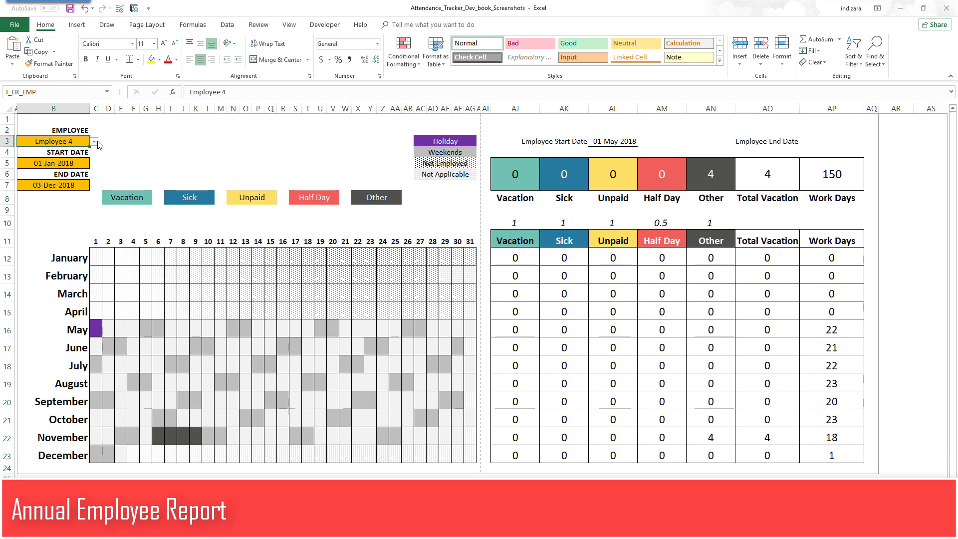
Step: Check the report's start and end dates, then switch the employee to Employee 3
left_click(65, 159)
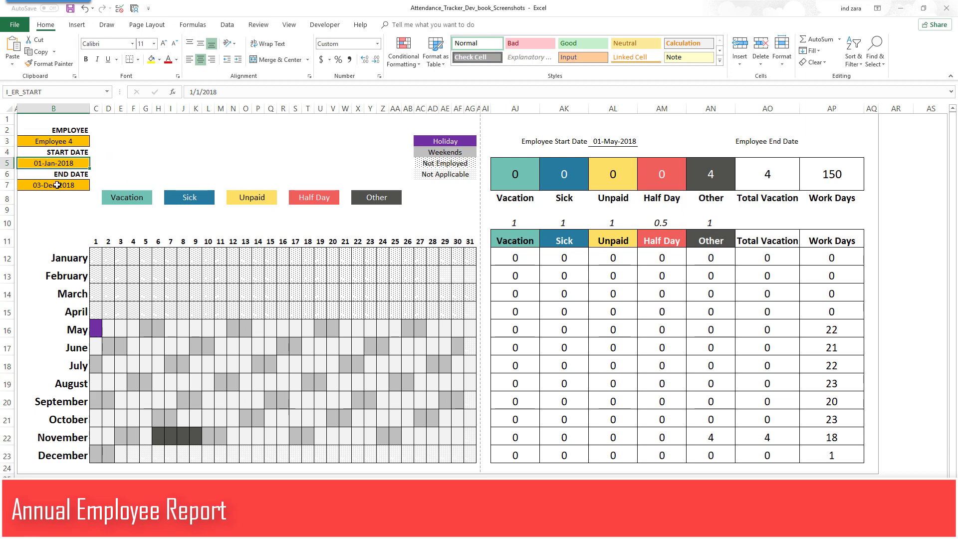
left_click(56, 183)
left_click(80, 142)
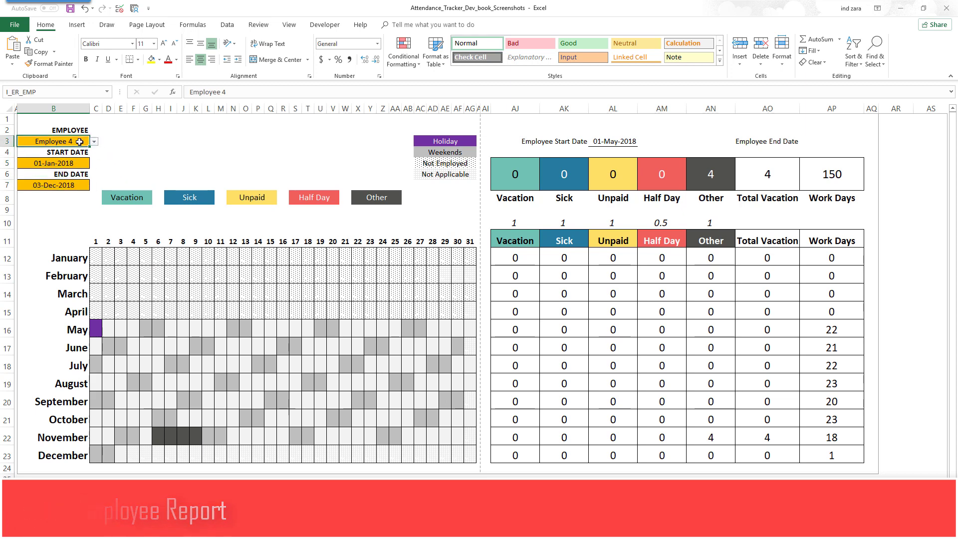
left_click(94, 142)
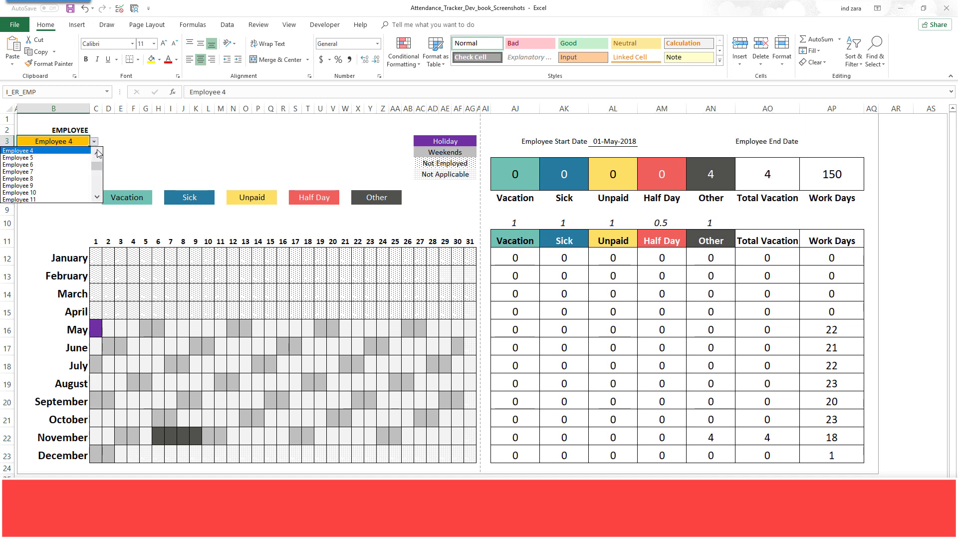
left_click(82, 150)
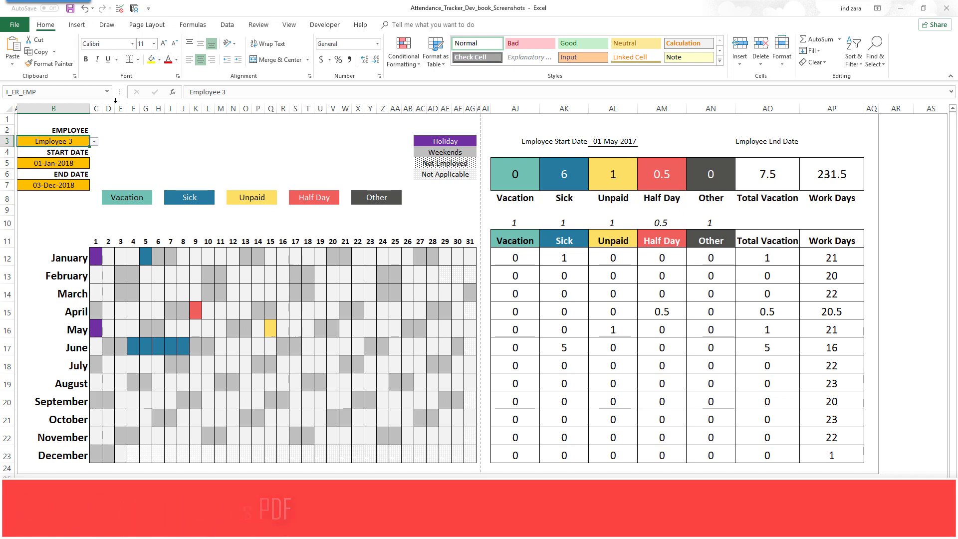
Step: Preview Employee 3's report in Print, check page 2, then return to the sheet
left_click(23, 29)
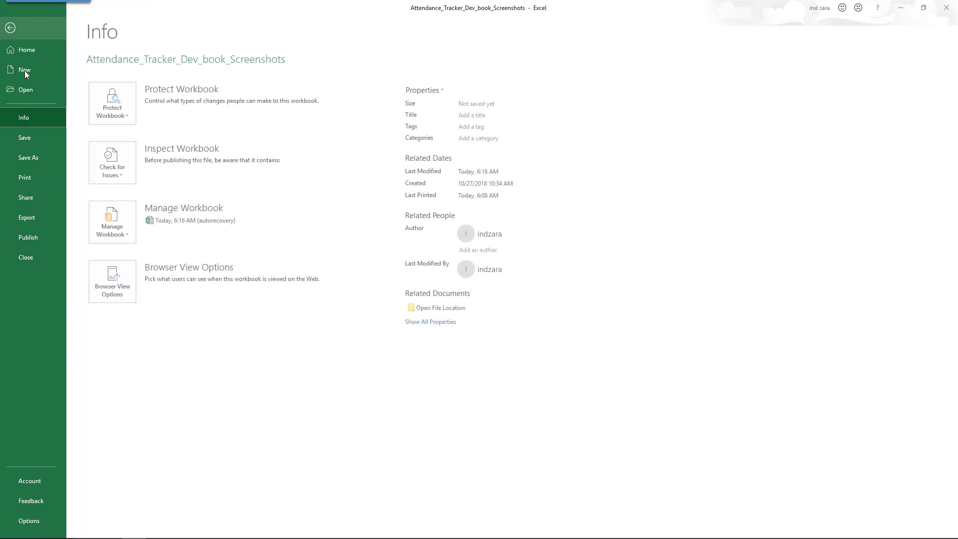
left_click(31, 175)
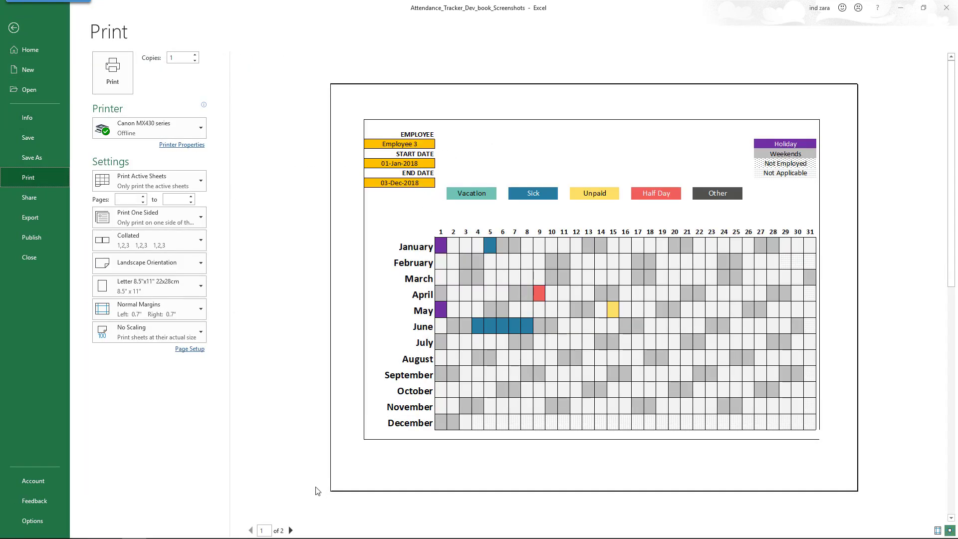
left_click(290, 530)
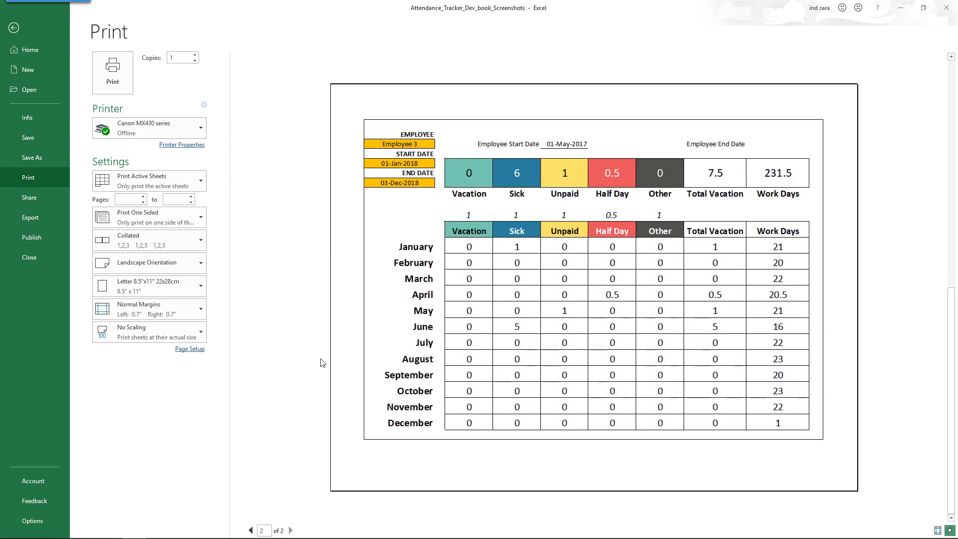
left_click(18, 30)
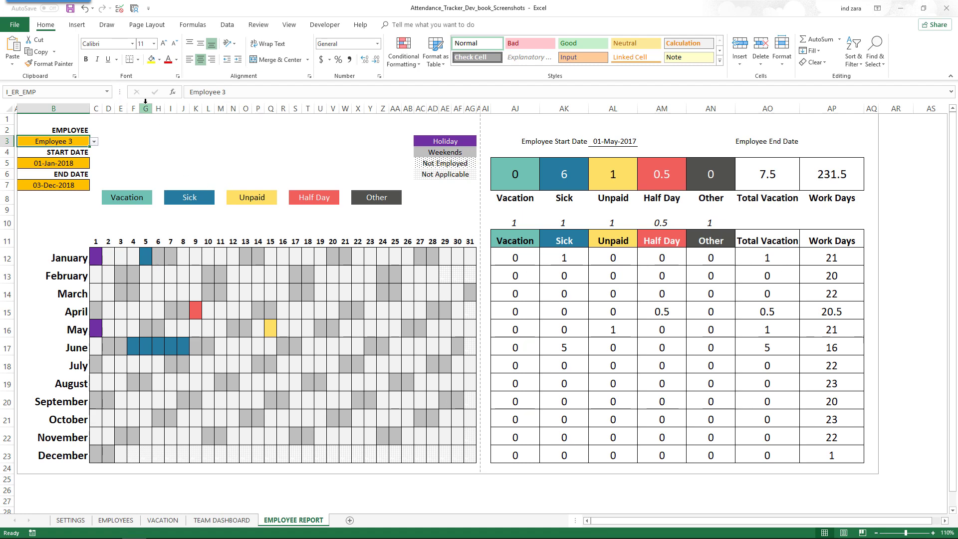
left_click(22, 25)
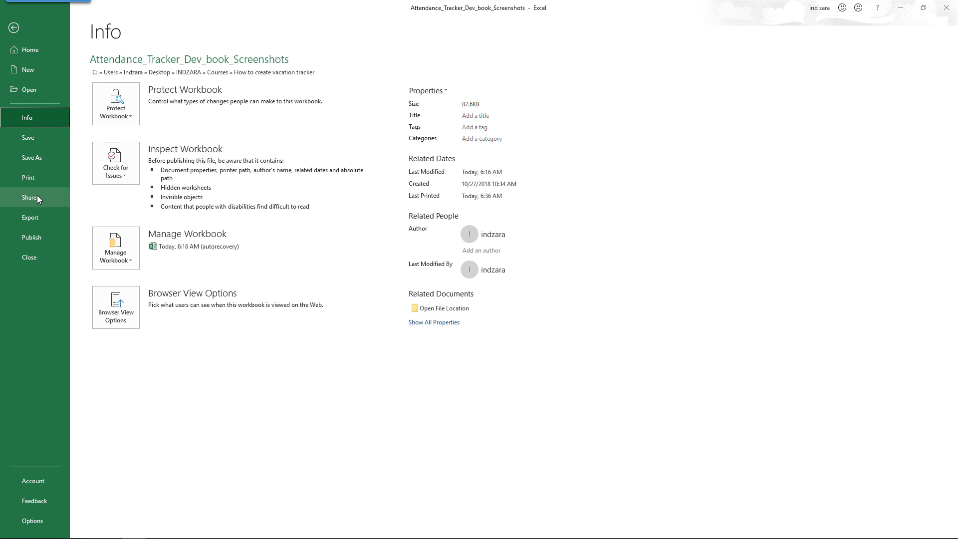
left_click(34, 217)
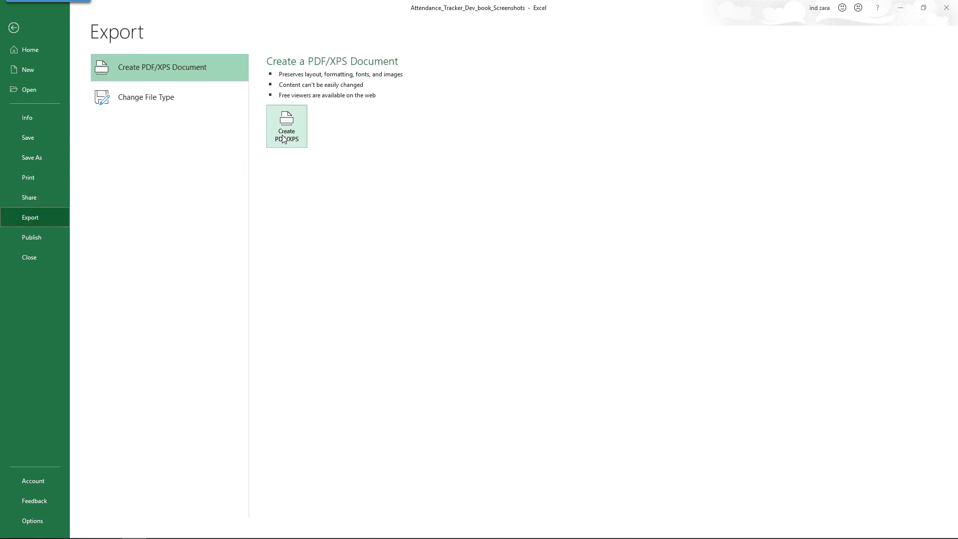
left_click(14, 28)
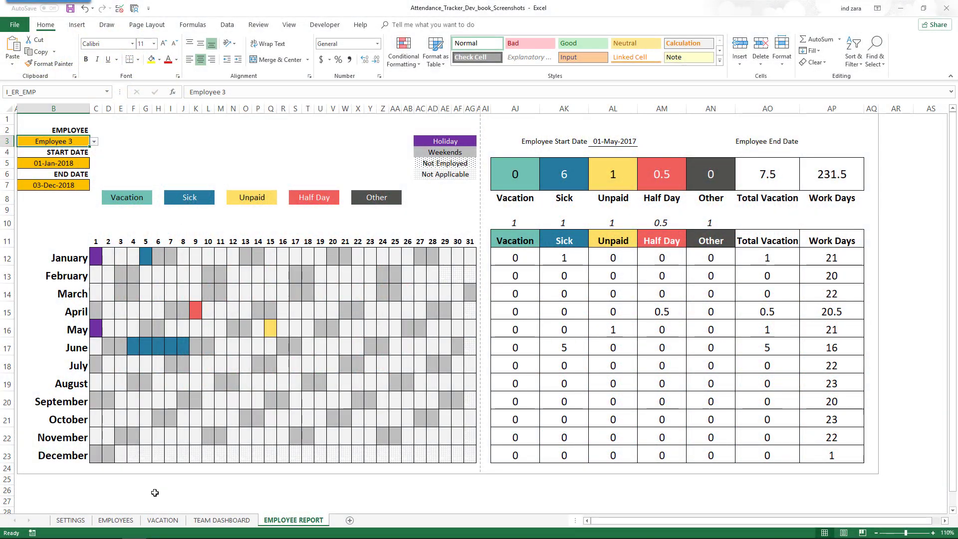
left_click(79, 520)
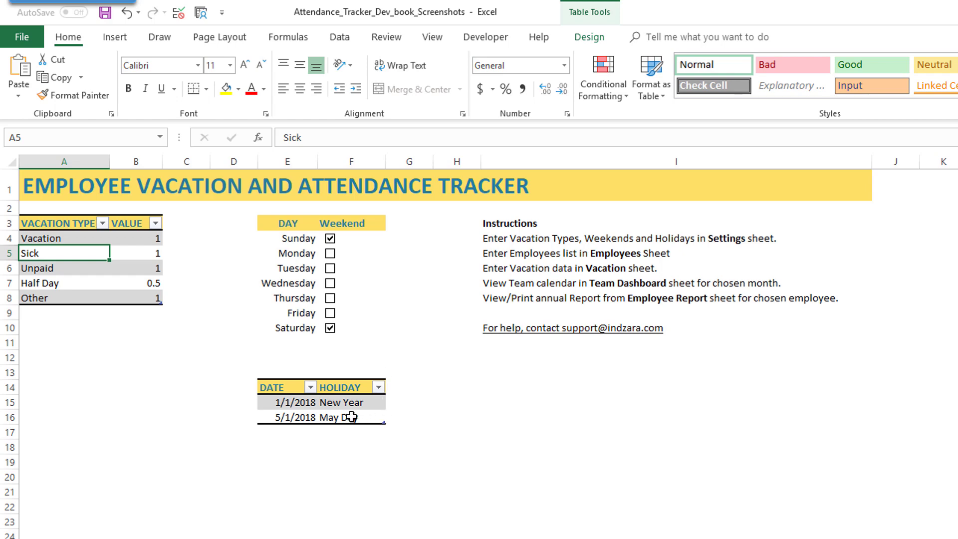
left_click(115, 519)
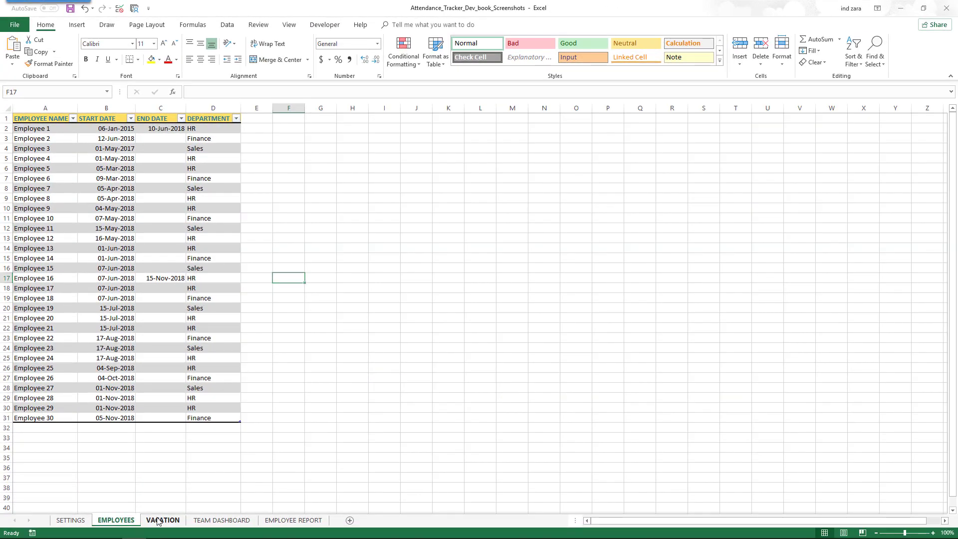
left_click(166, 528)
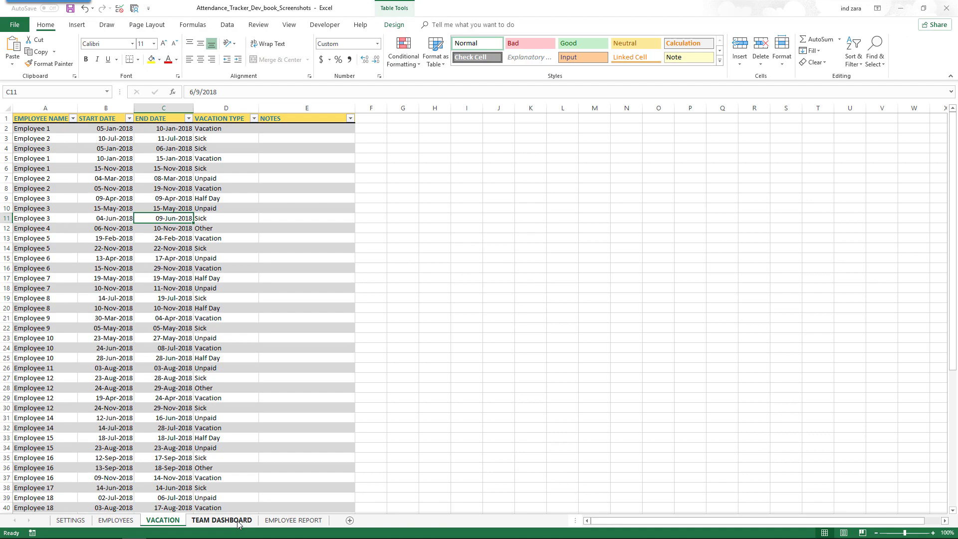
left_click(222, 520)
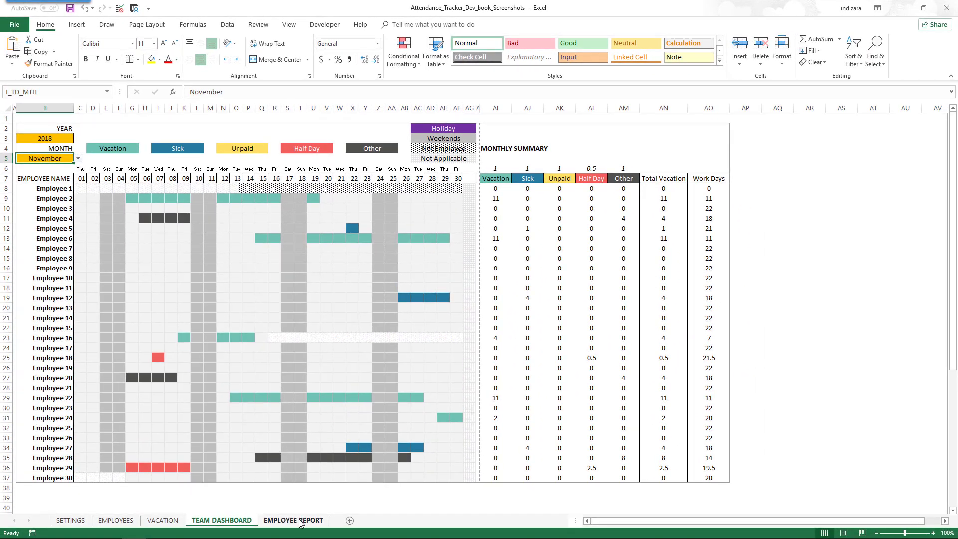
left_click(294, 520)
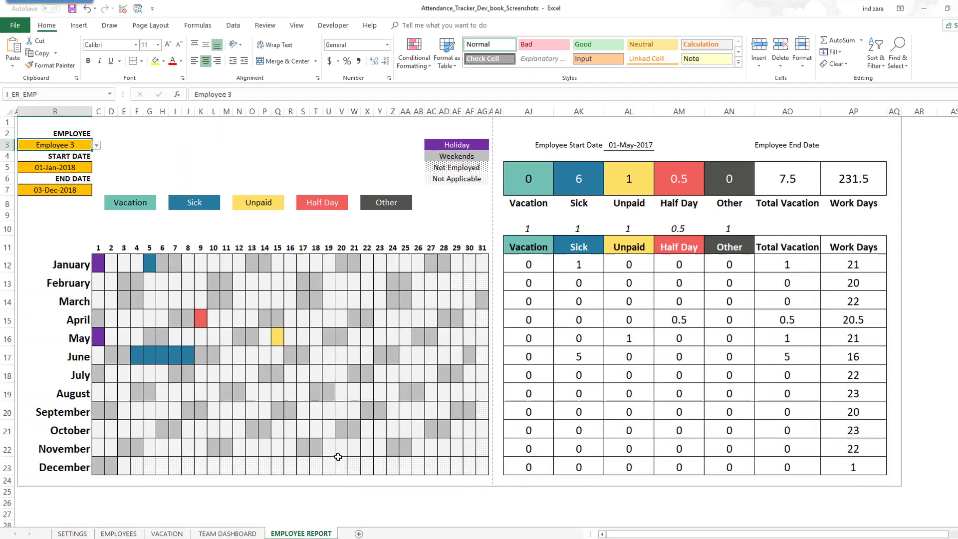